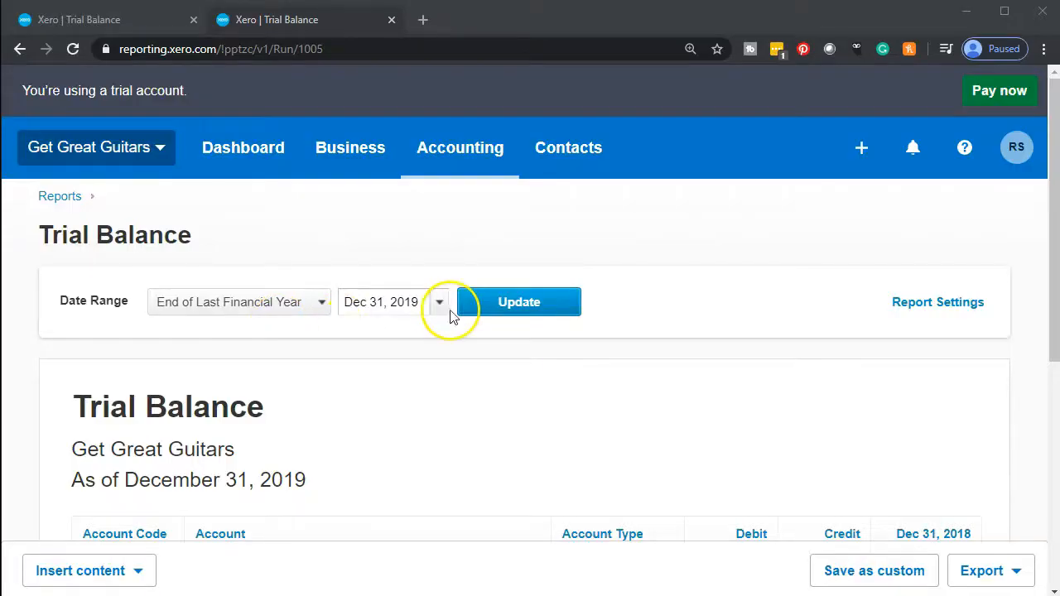
- Set the trial balance date to February 29, 2020 and update the report
click(439, 304)
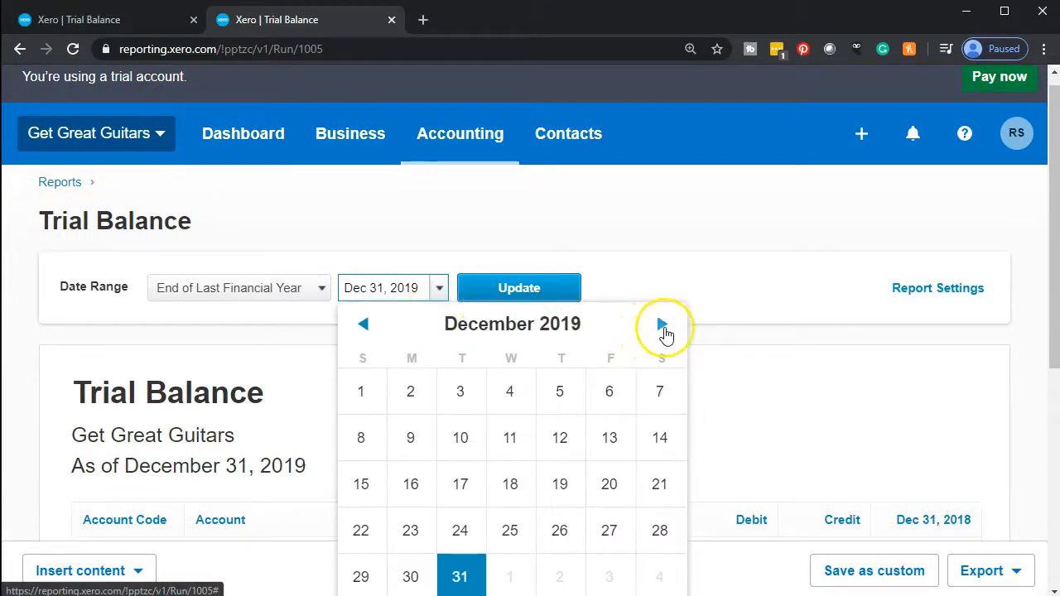
click(663, 326)
click(664, 327)
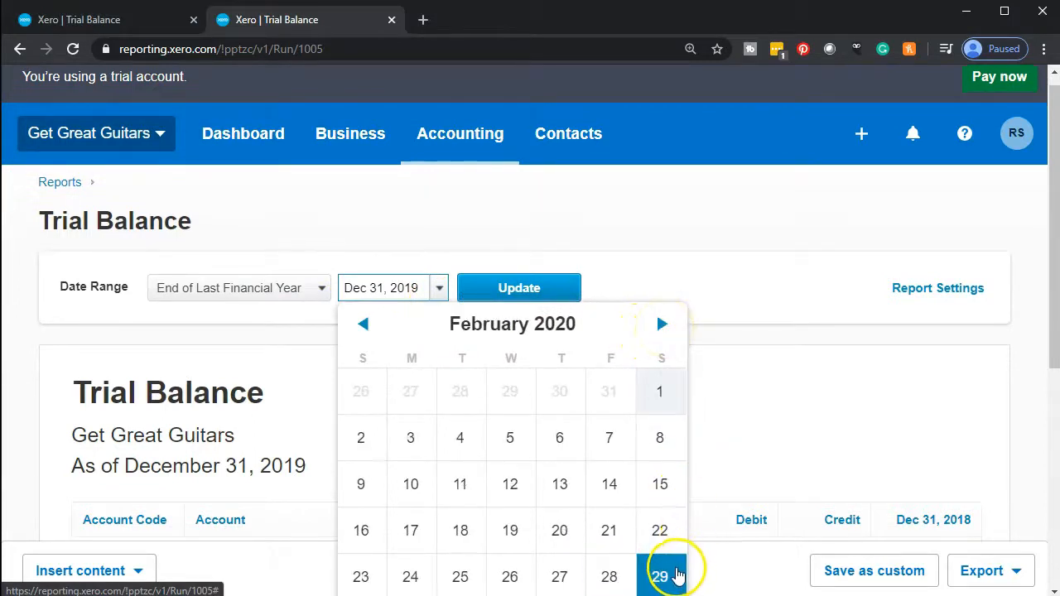
click(671, 573)
click(560, 307)
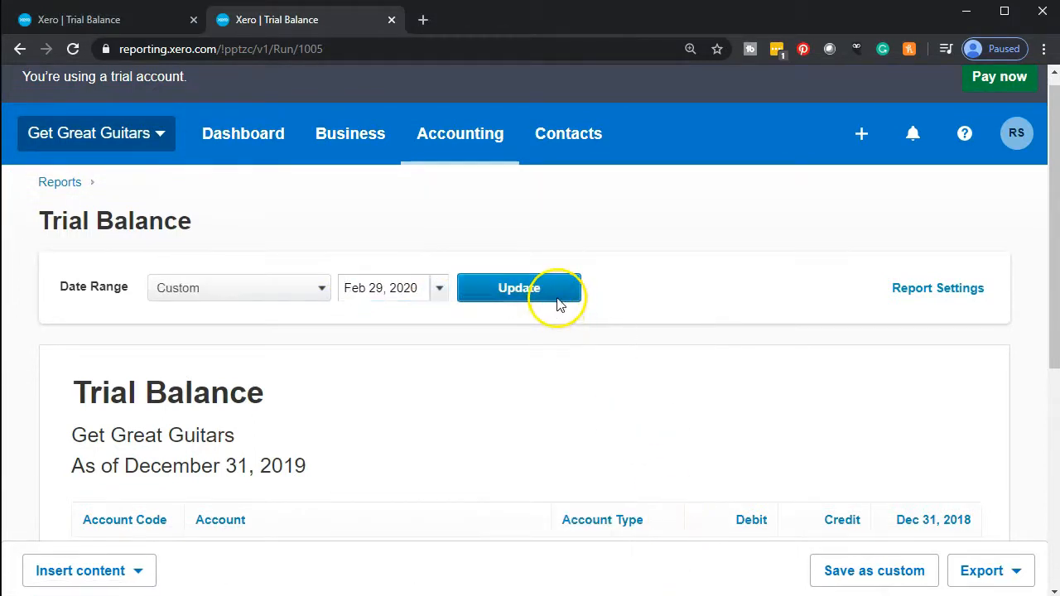
scroll(568, 315, down, 1)
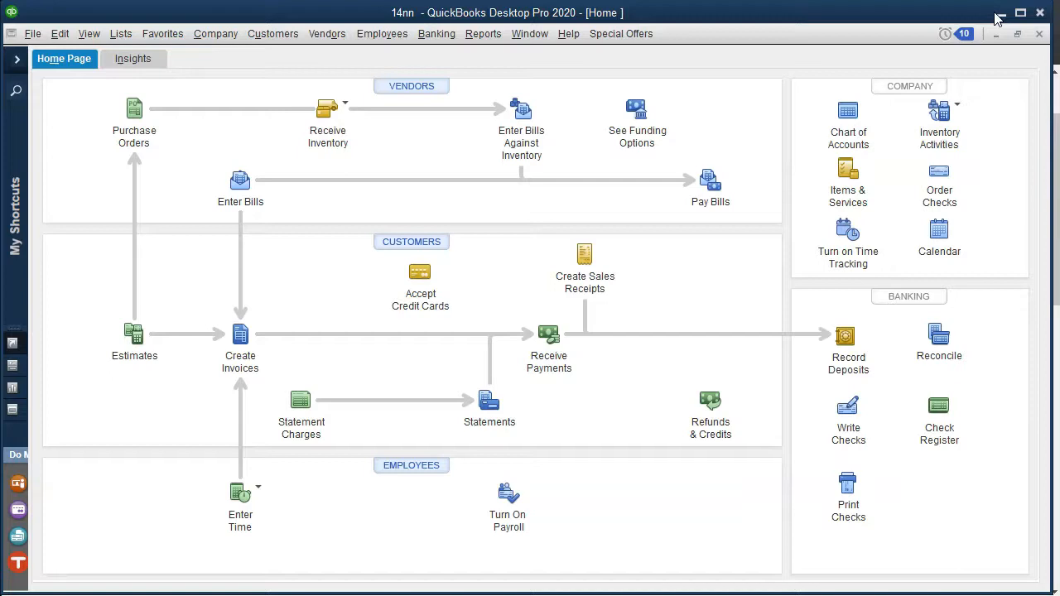
- Look at the sales receipt option on the QuickBooks home page, and switch back to the February 29, 2020 trial balance in Xero
click(615, 277)
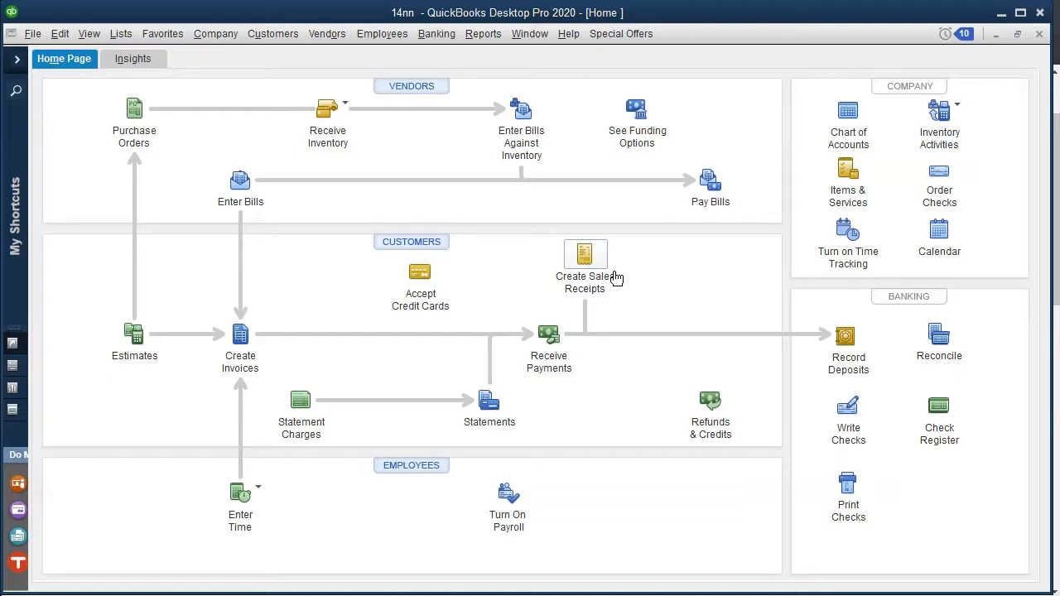
click(1002, 12)
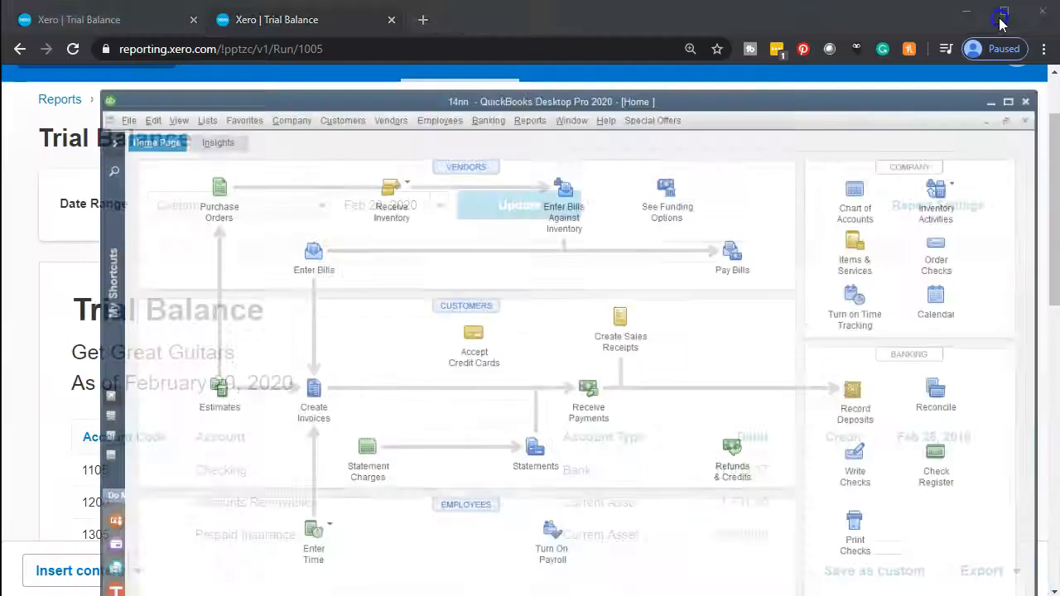
click(100, 23)
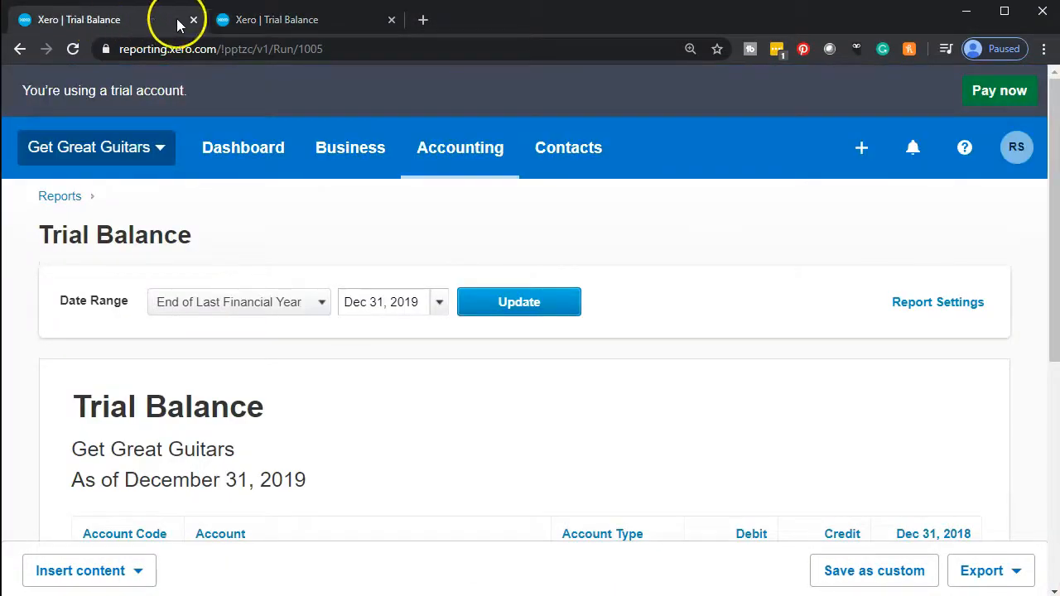
click(252, 22)
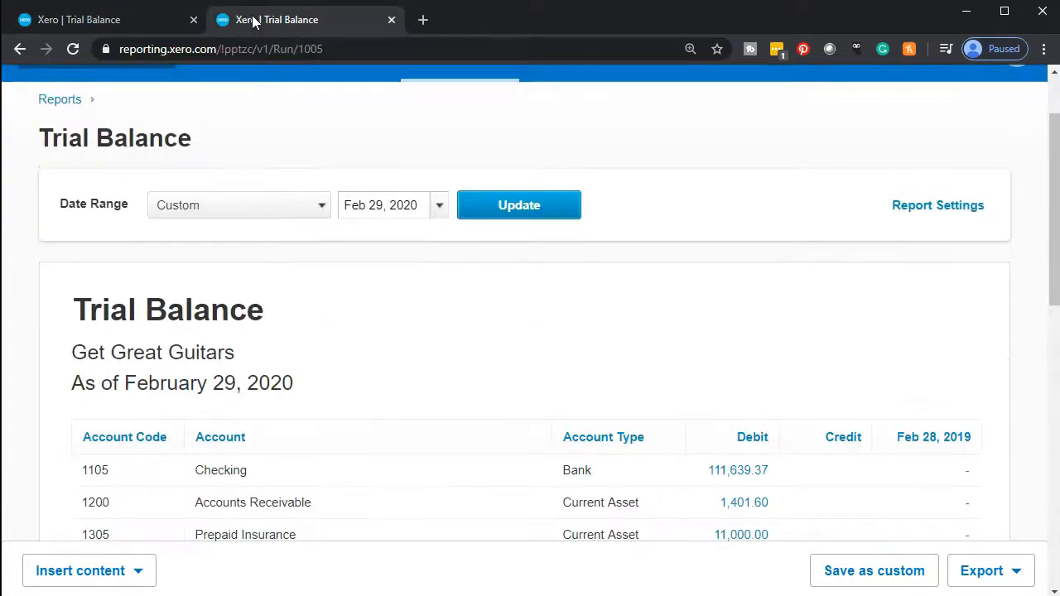
- Open the transactions behind the Merchandise account's credit balance in the trial balance and review the listed sales
click(393, 310)
scroll(393, 309, down, 4)
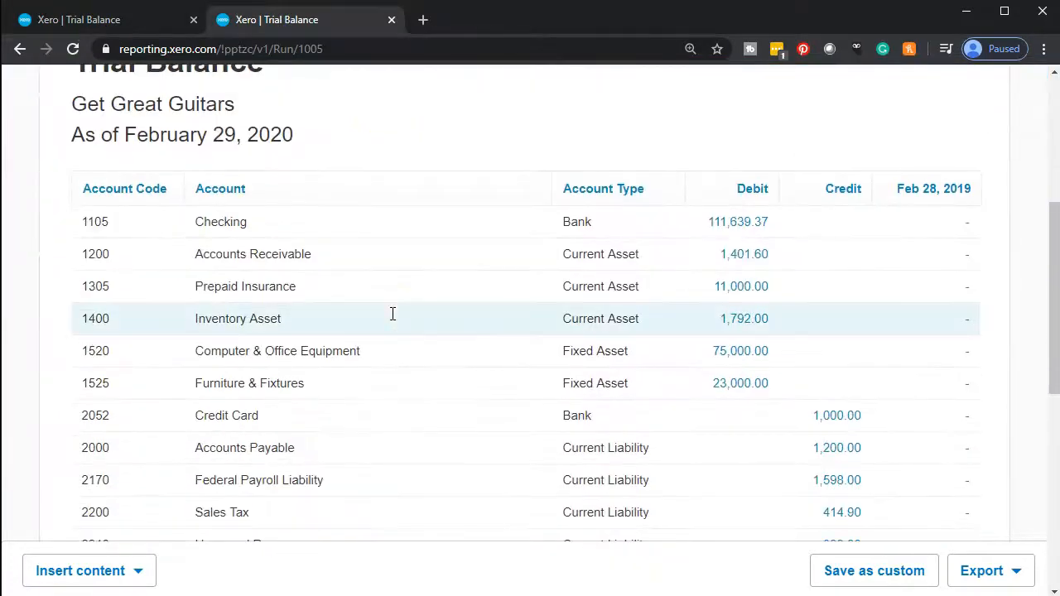
scroll(393, 320, down, 4)
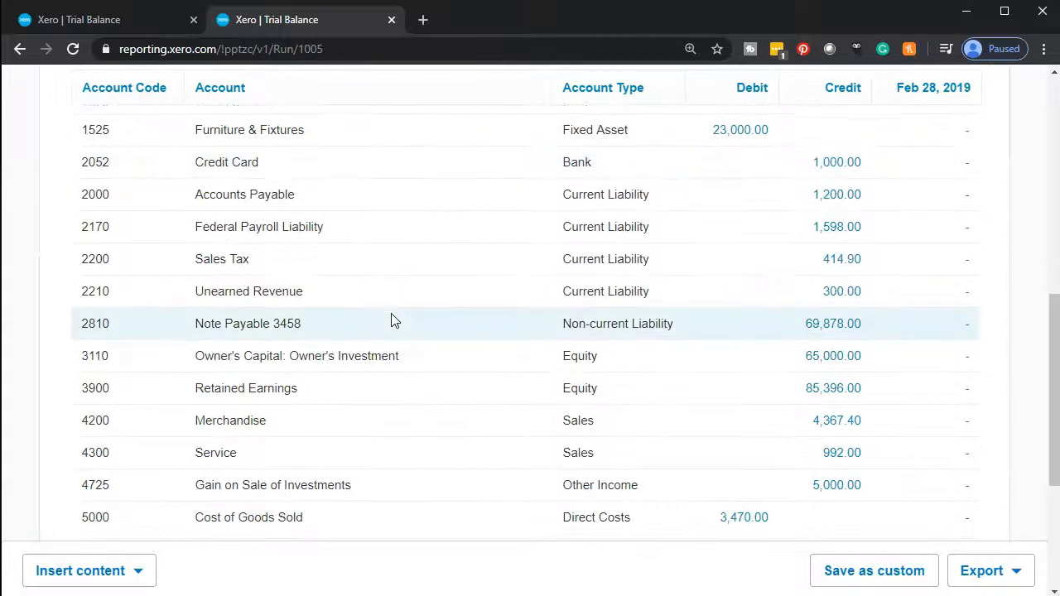
click(349, 361)
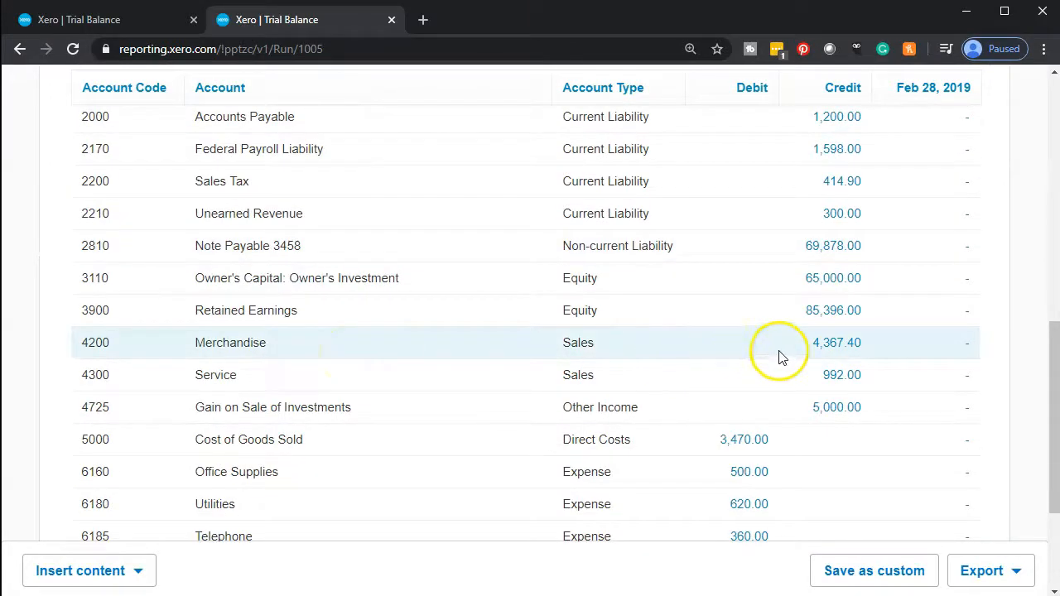
click(856, 354)
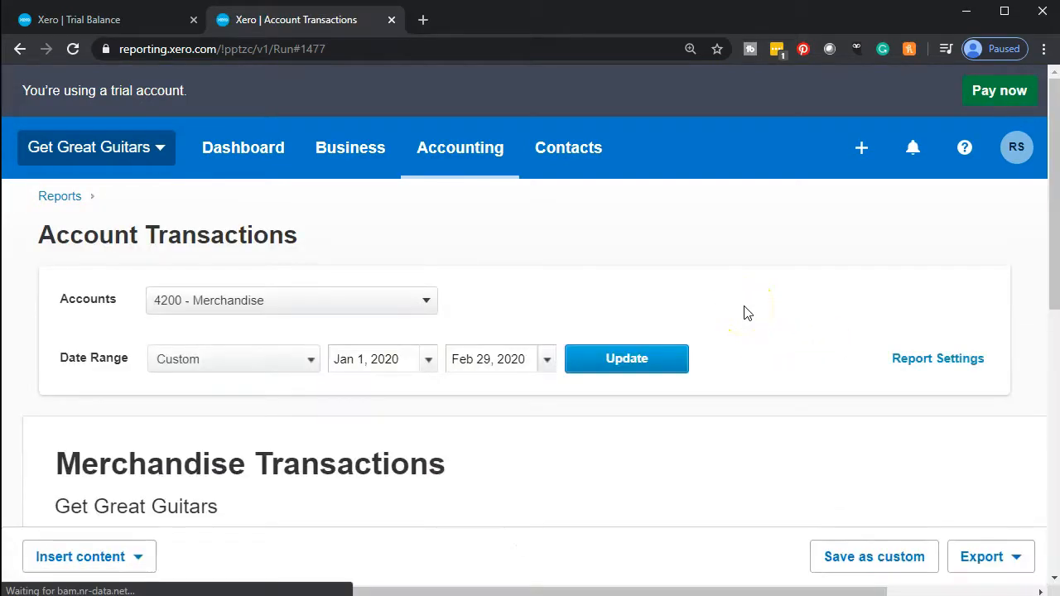
scroll(744, 313, down, 4)
scroll(744, 313, down, 1)
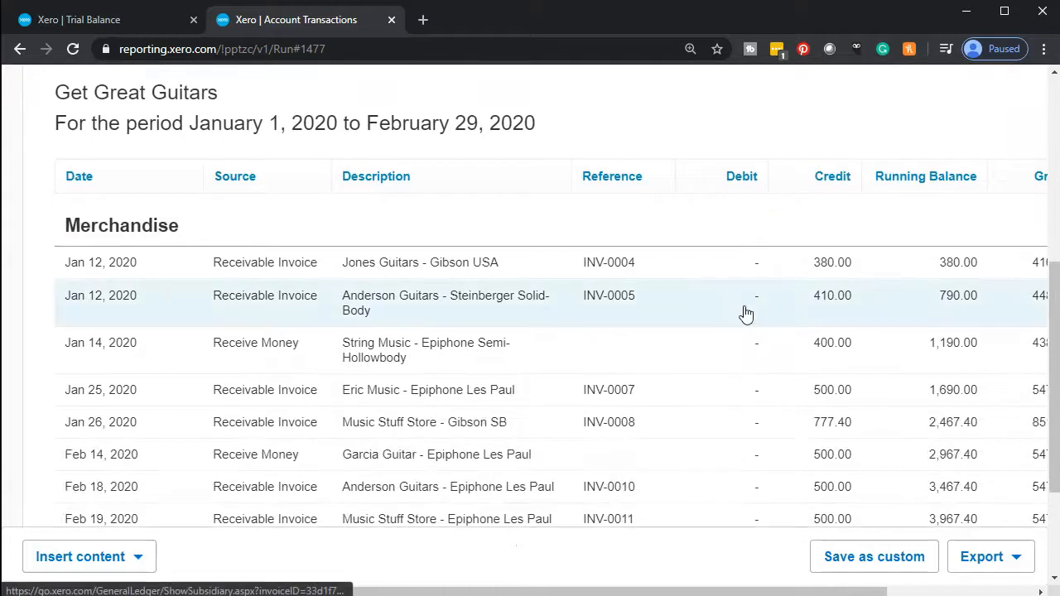
scroll(746, 313, down, 1)
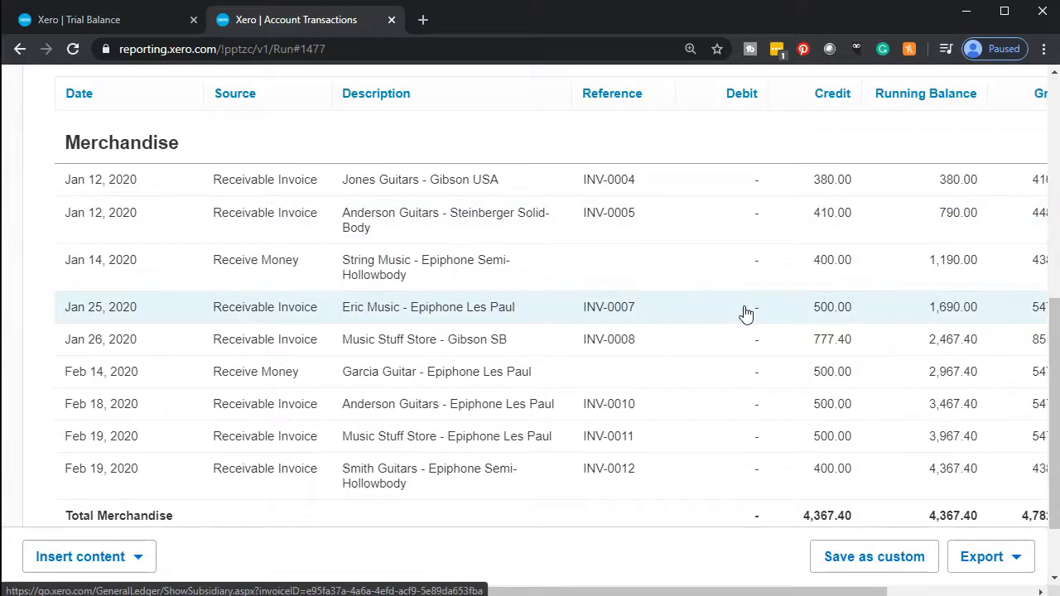
- Examine the January 26, 2020 Music Stuff Store invoice for the Gibson SB, and return to the Merchandise transactions
click(825, 348)
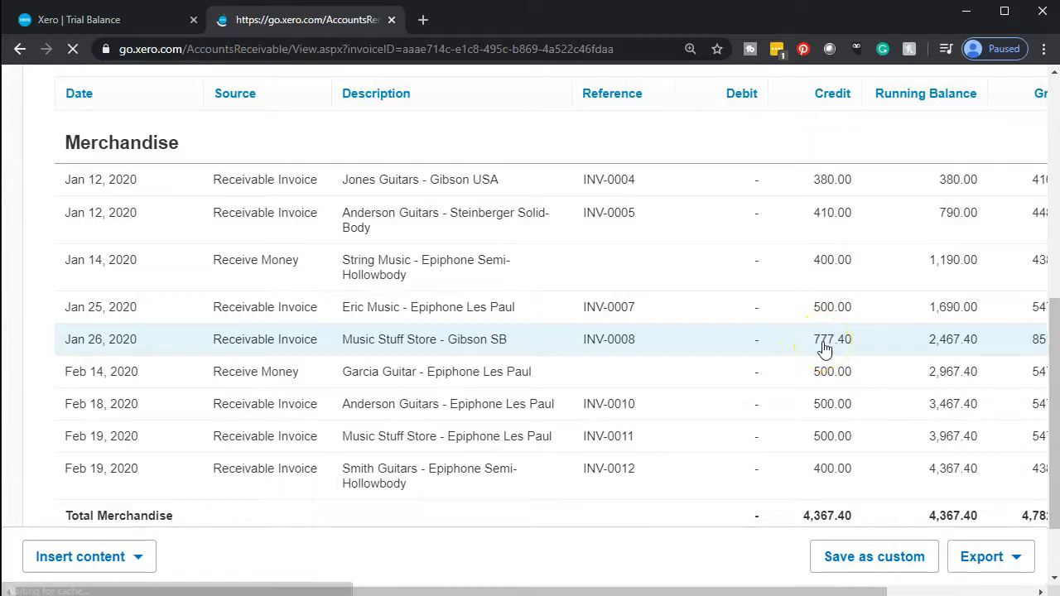
scroll(639, 365, down, 2)
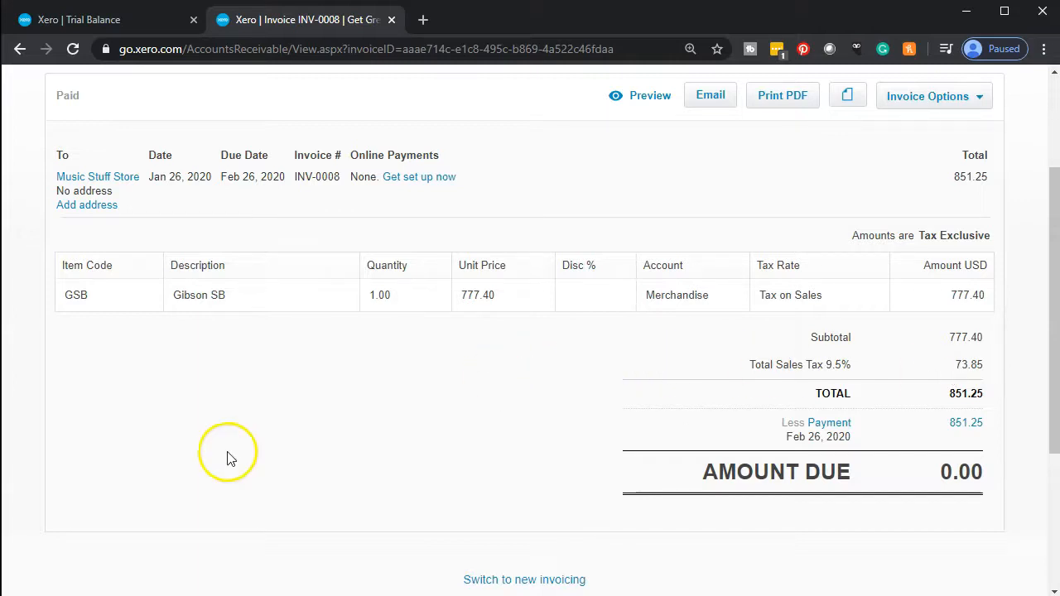
scroll(208, 414, up, 2)
click(19, 50)
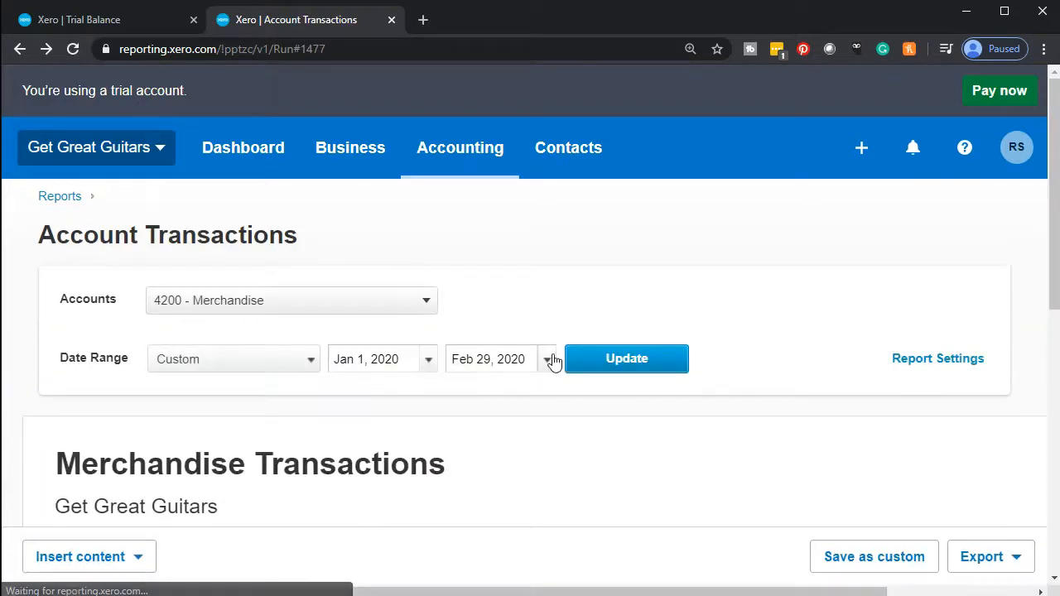
scroll(555, 362, down, 5)
scroll(555, 362, down, 1)
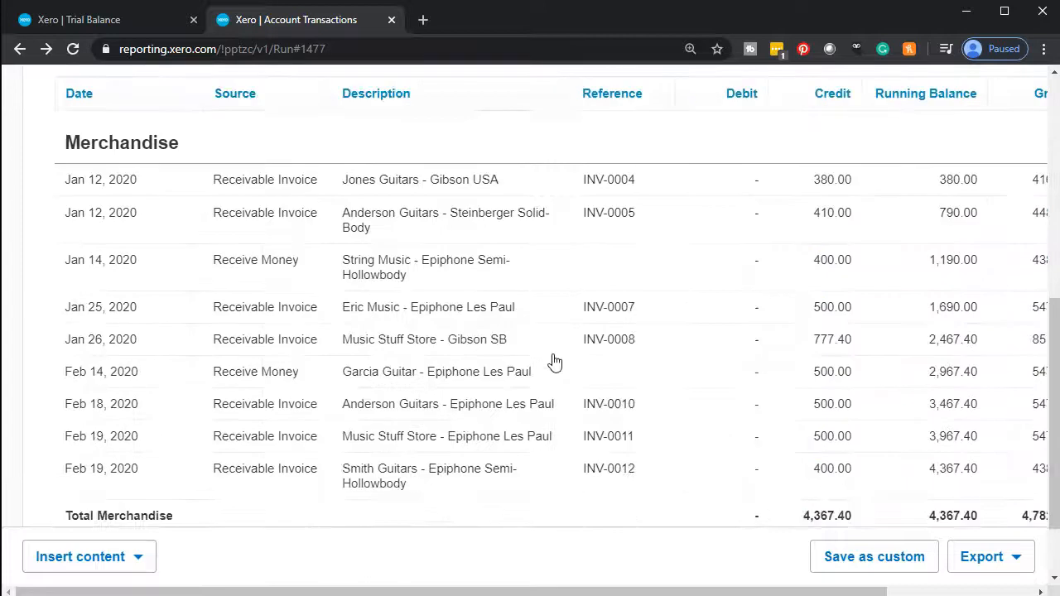
- Open the Sales Tax account's transactions from the trial balance and examine the running balance for the January 2020 entries
click(20, 49)
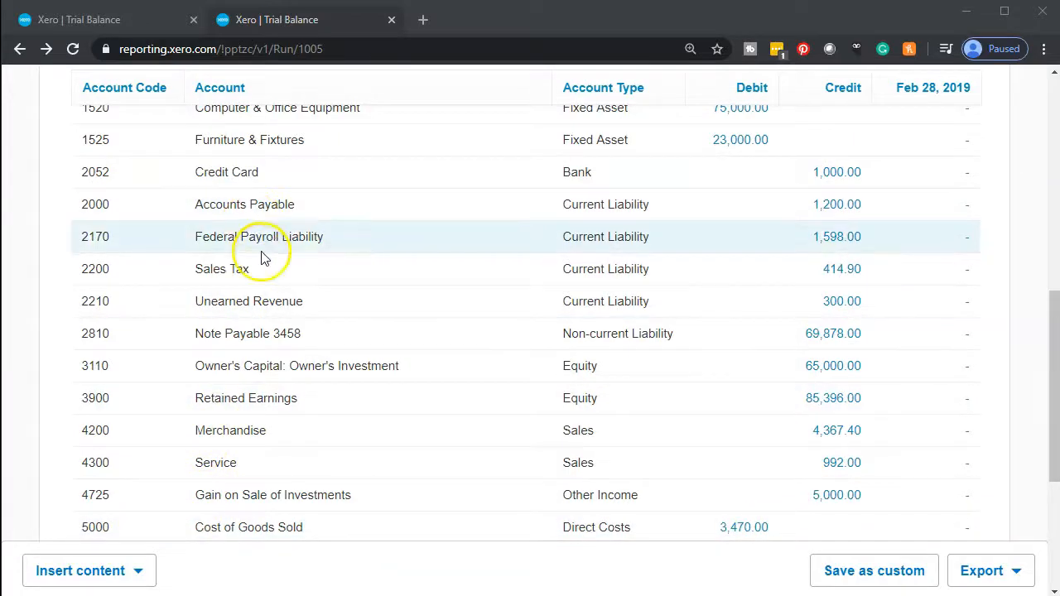
click(836, 280)
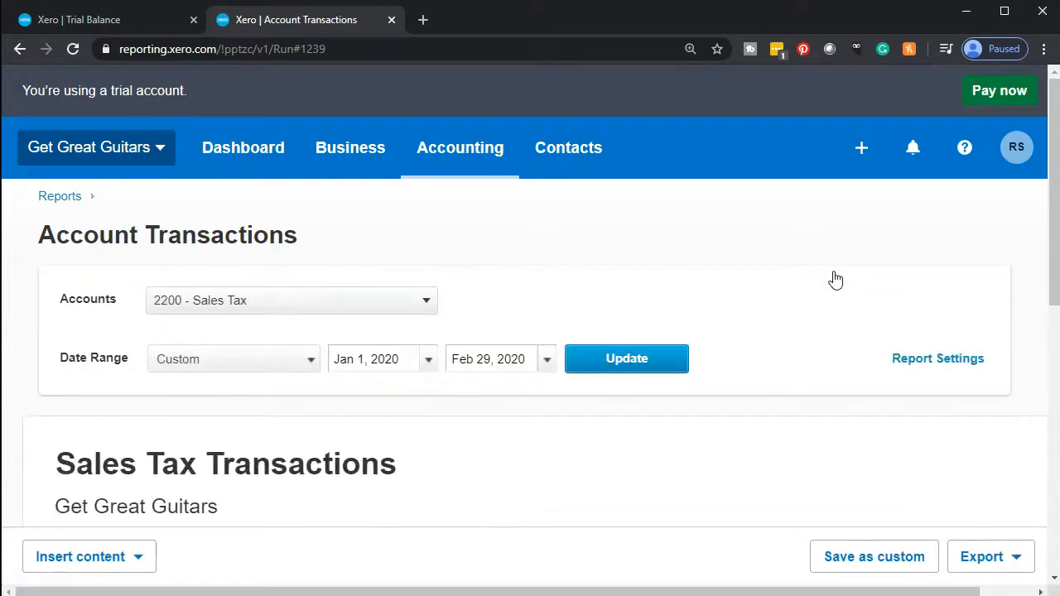
scroll(836, 279, down, 1)
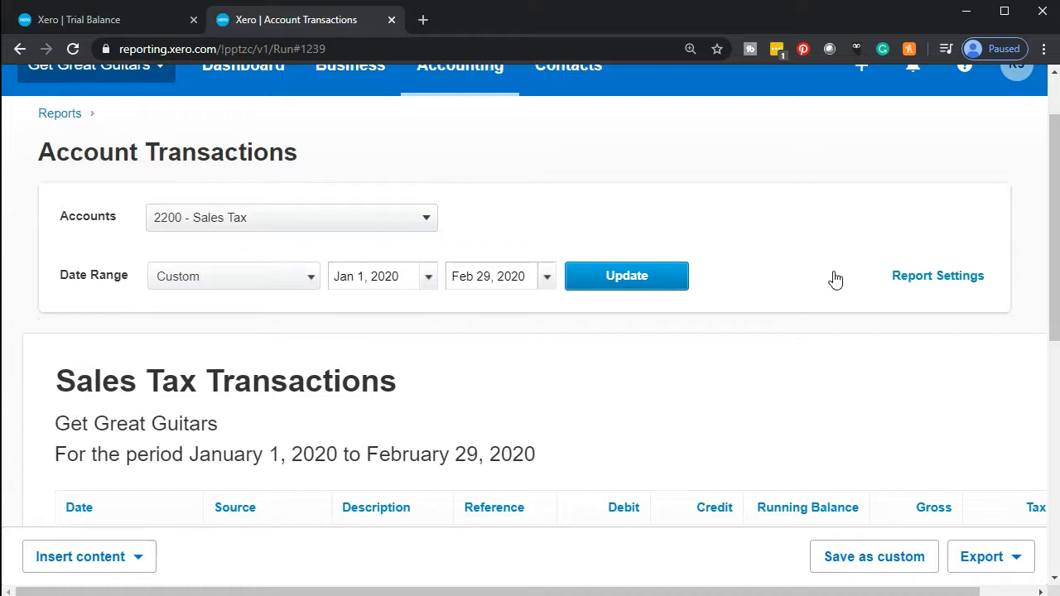
scroll(836, 279, down, 5)
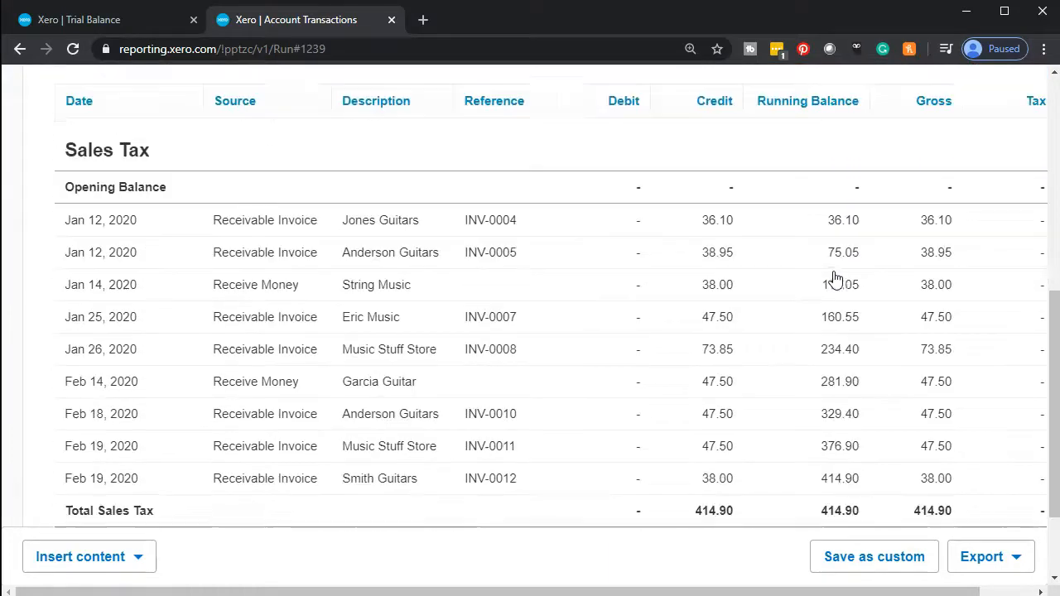
scroll(836, 279, down, 1)
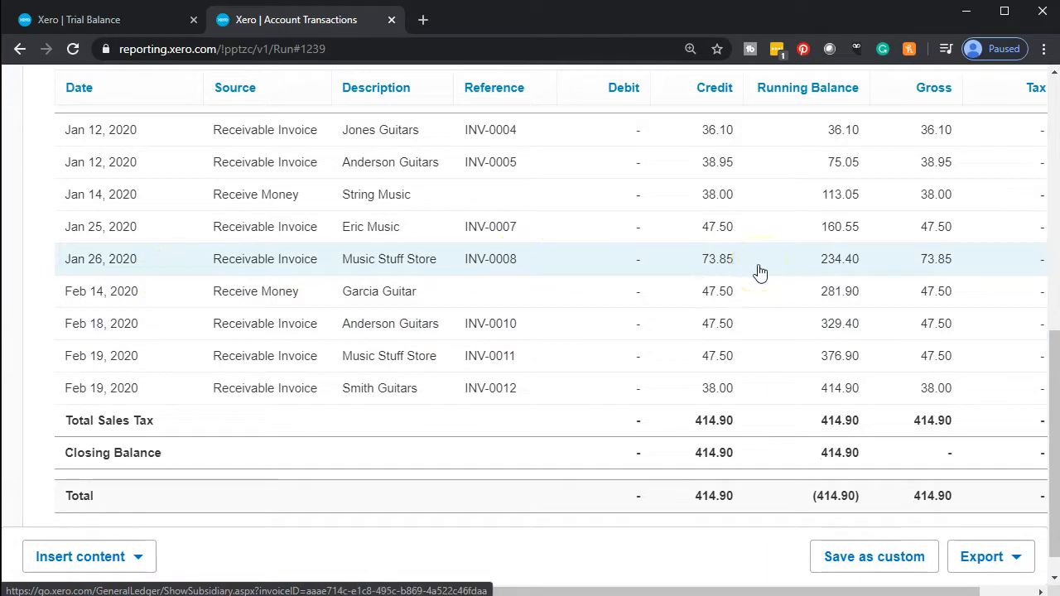
key(ctrl+minus)
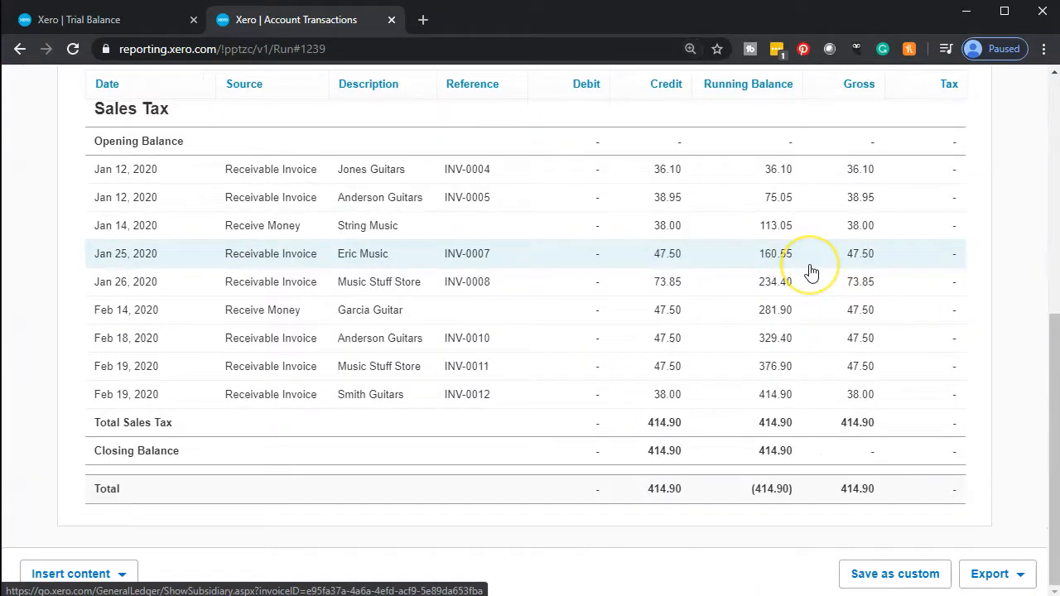
click(778, 264)
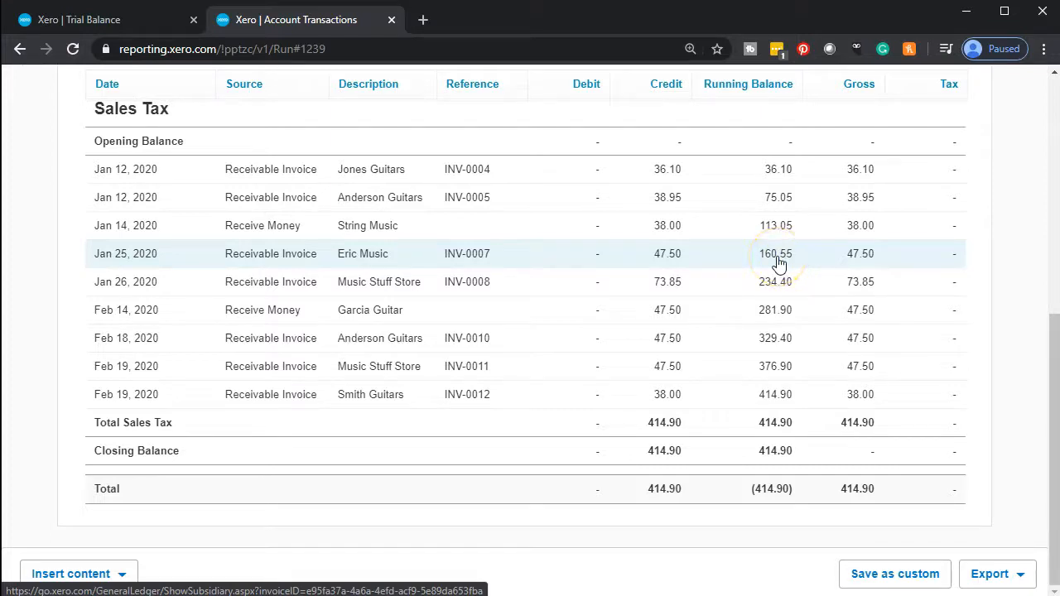
click(779, 286)
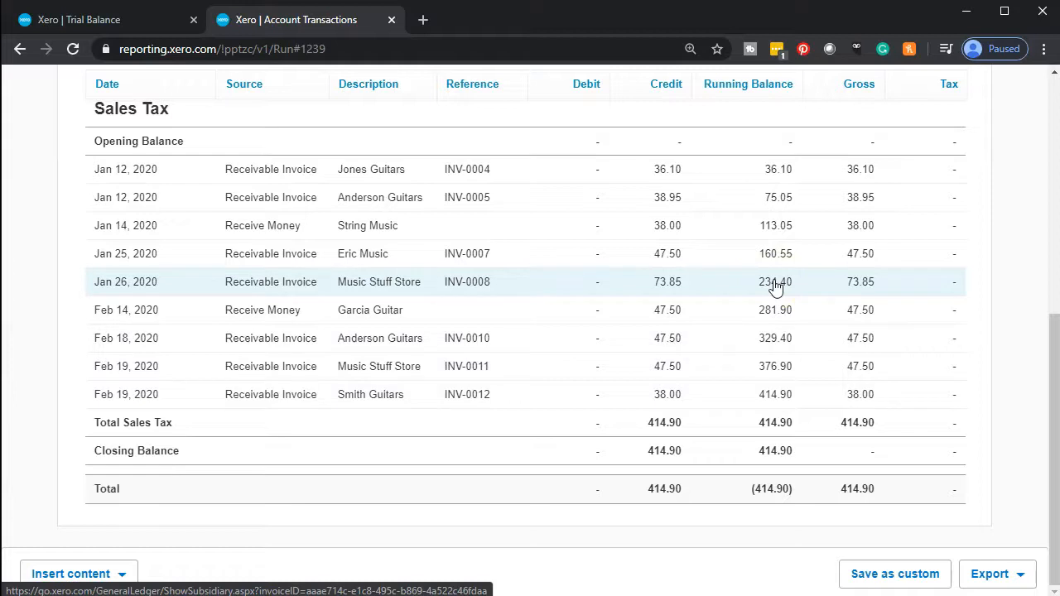
click(778, 298)
- Create a new Spend Money transaction paid from the Checking bank account, leaving the sales tax report open
click(94, 19)
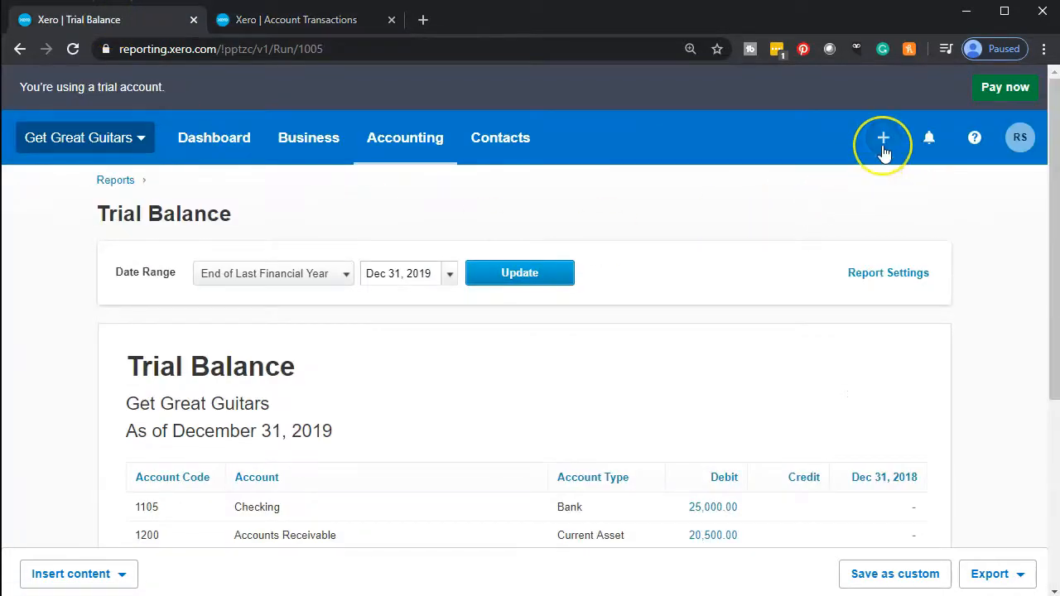
click(883, 141)
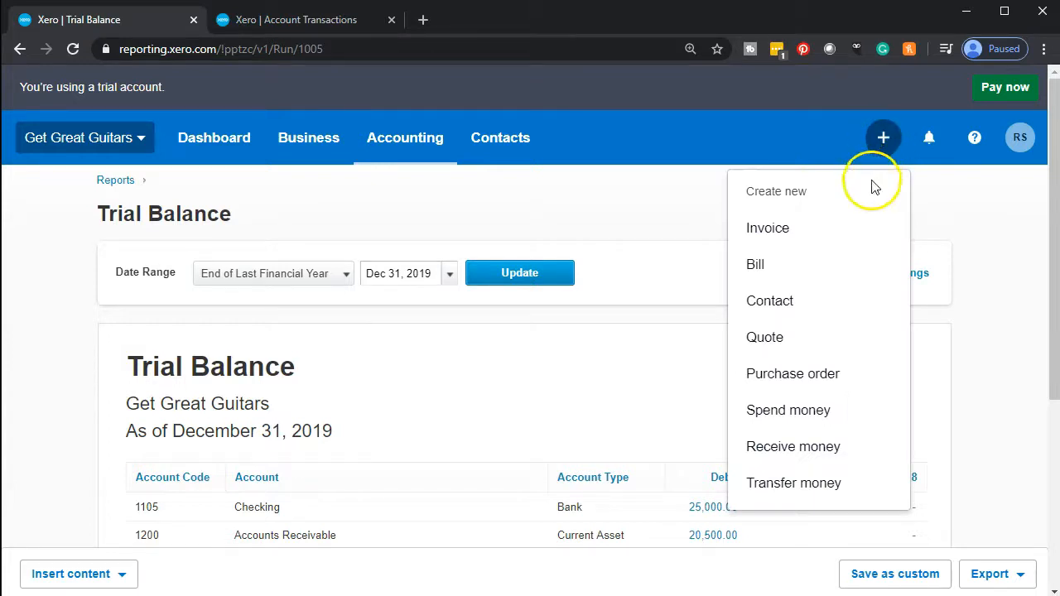
click(842, 406)
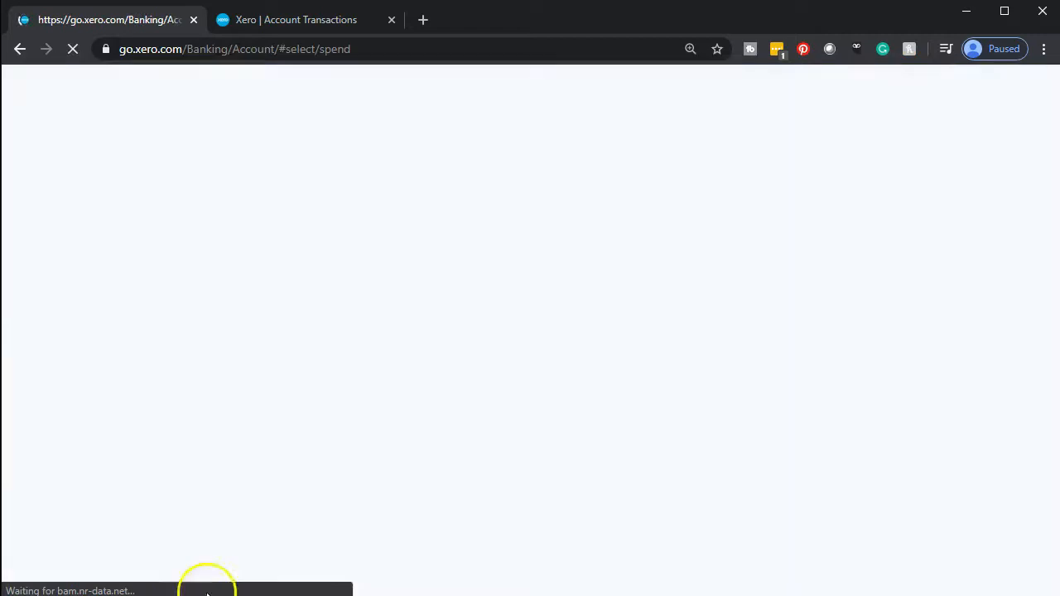
click(386, 452)
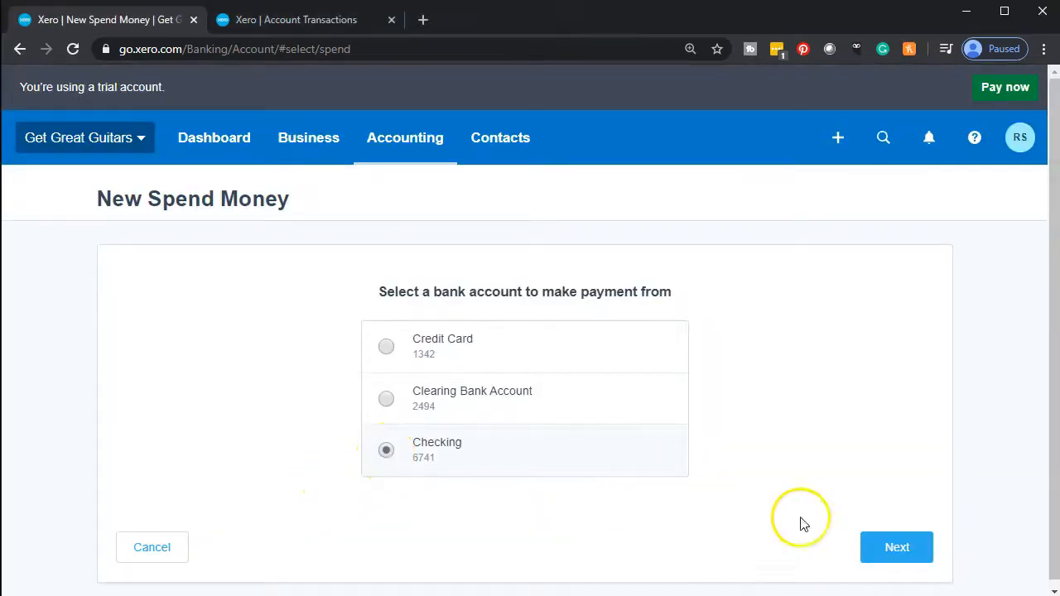
click(891, 547)
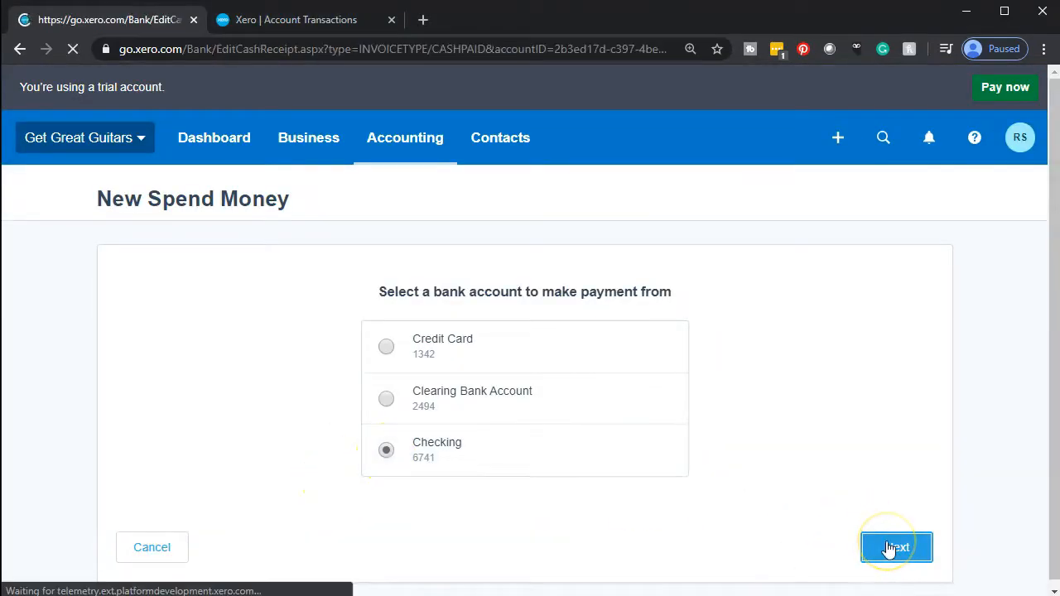
- Enter Tax Collector as the payee of the payment and add it as a new contact
click(123, 324)
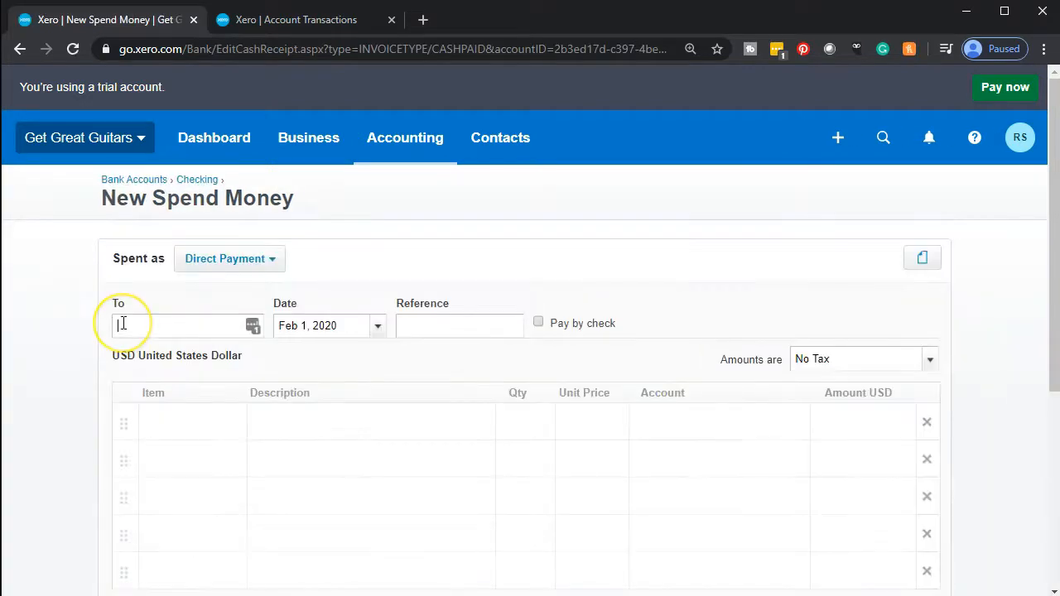
text(Tax Collector)
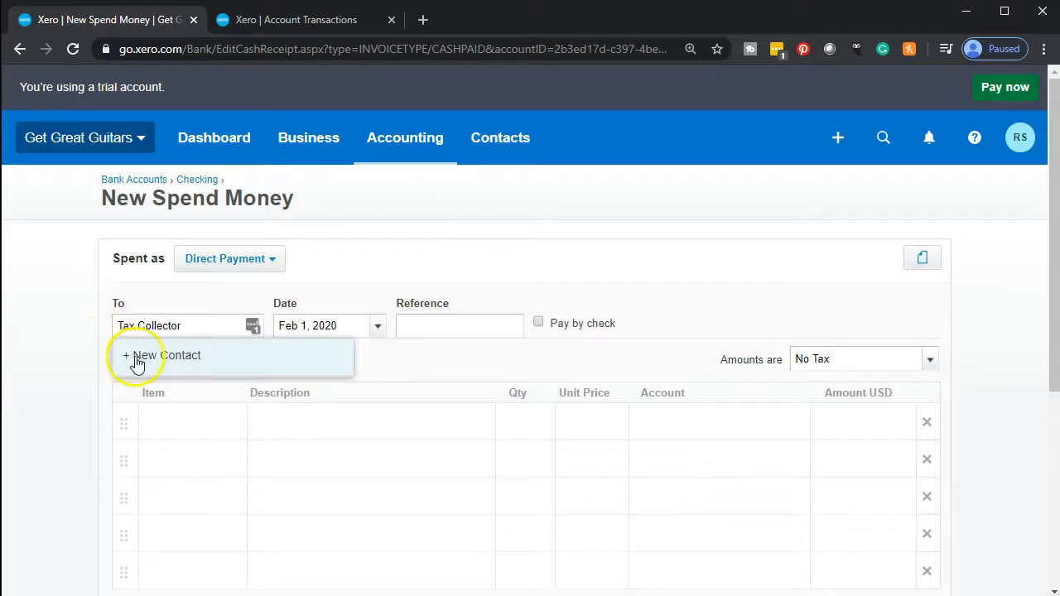
click(133, 357)
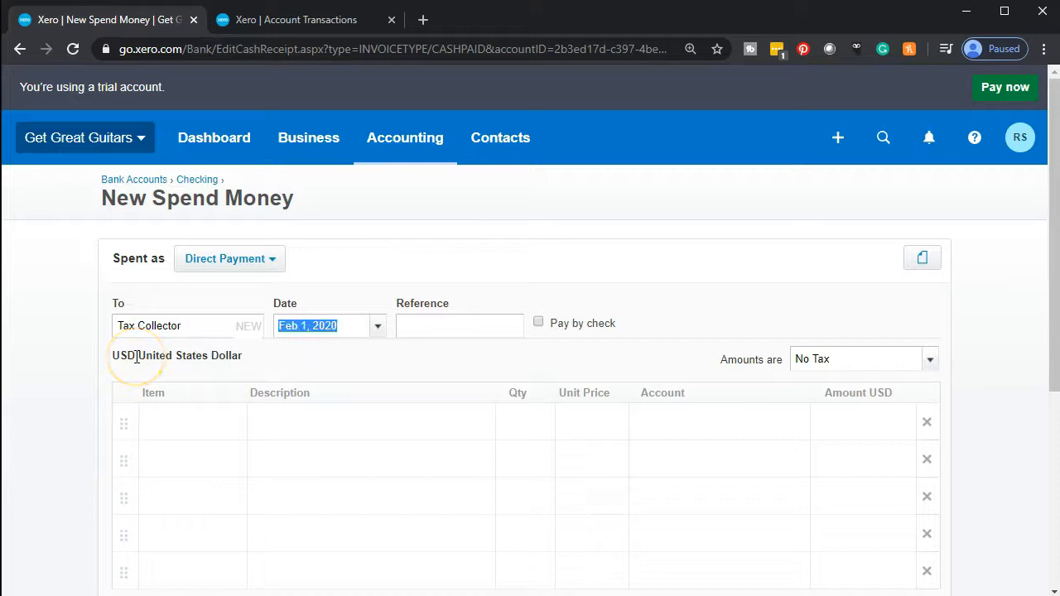
- Date the payment Feb 27, 2020, and enter a line described as "Sales tax payment for January" with a unit price of 234.40
click(378, 331)
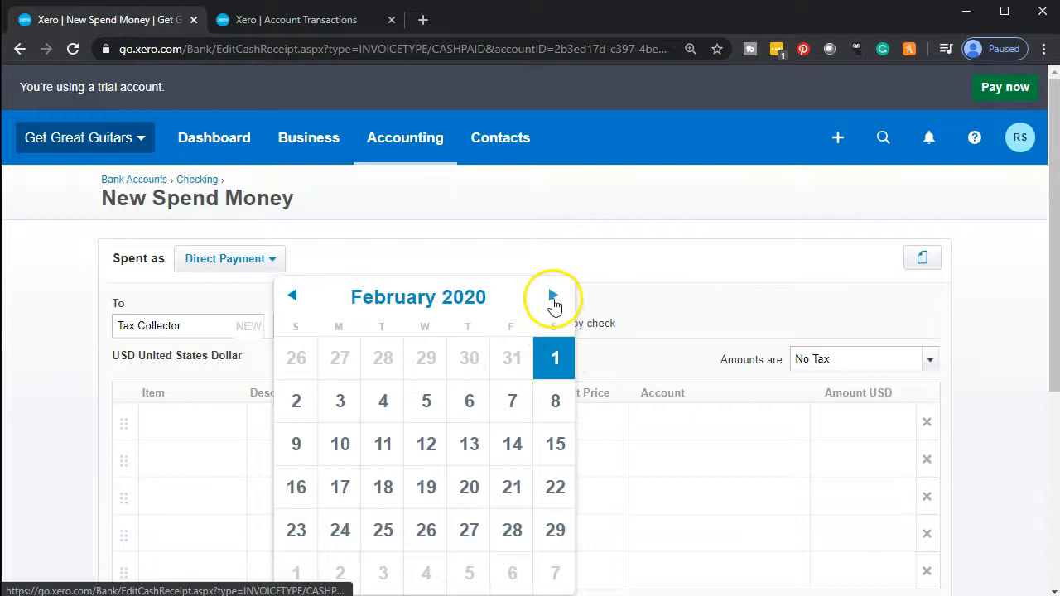
click(461, 527)
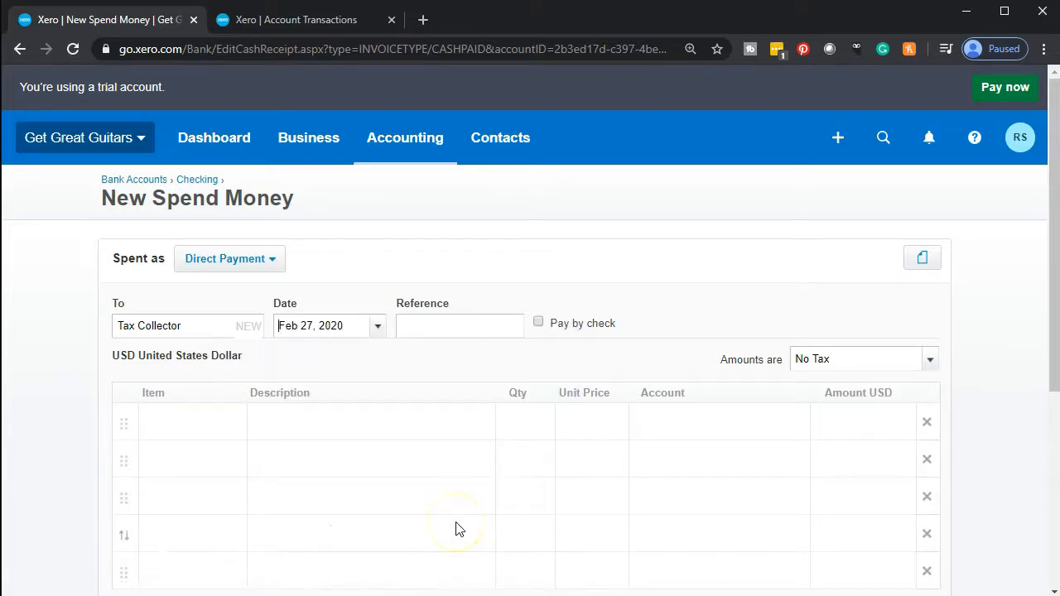
scroll(124, 466, down, 1)
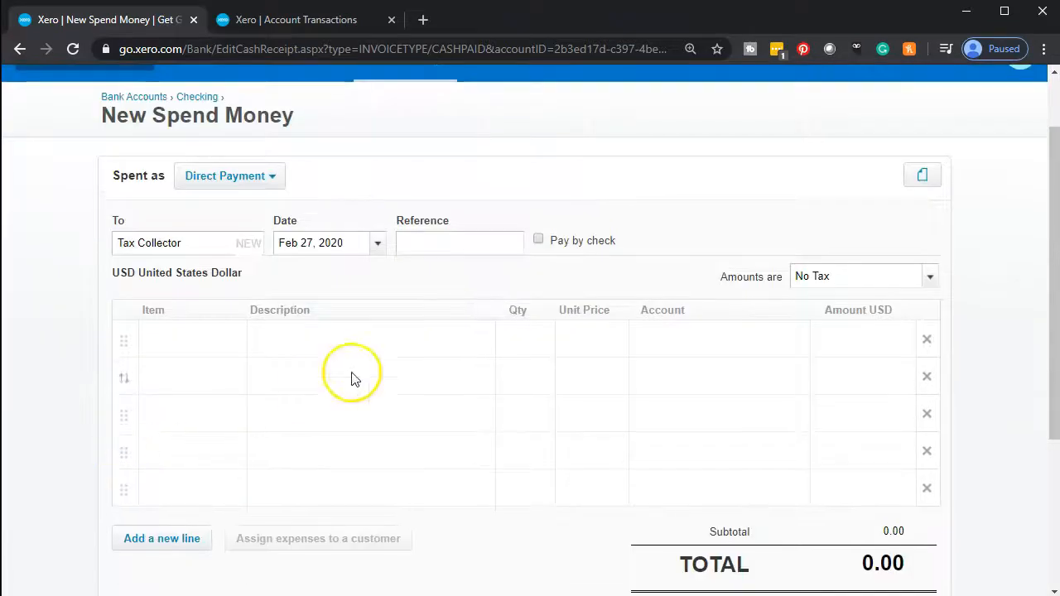
click(351, 342)
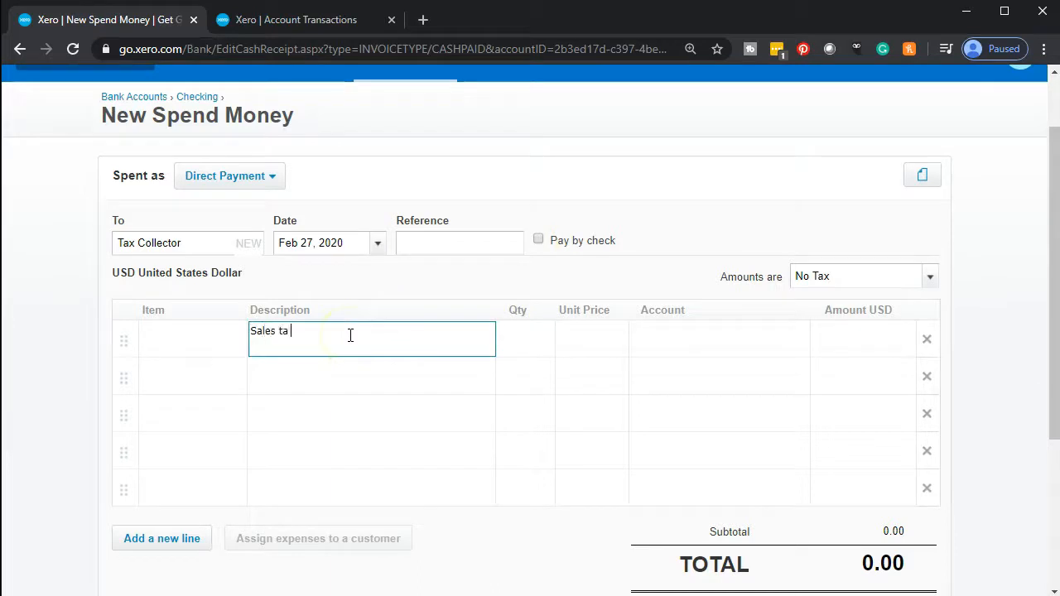
text(Sales tax payment for)
key(Tab)
key(Tab)
text(234.40)
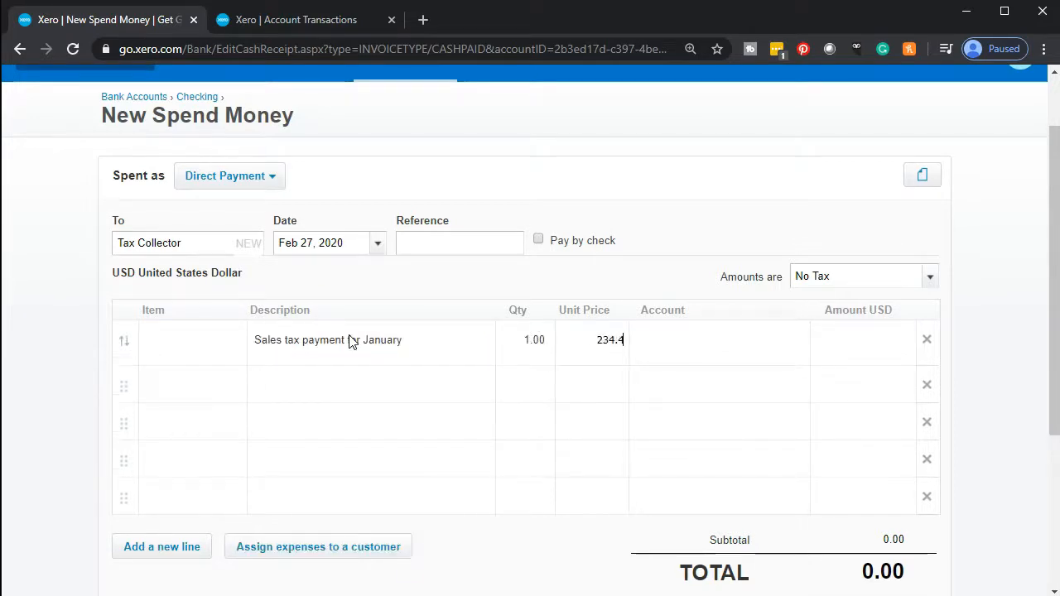
key(Tab)
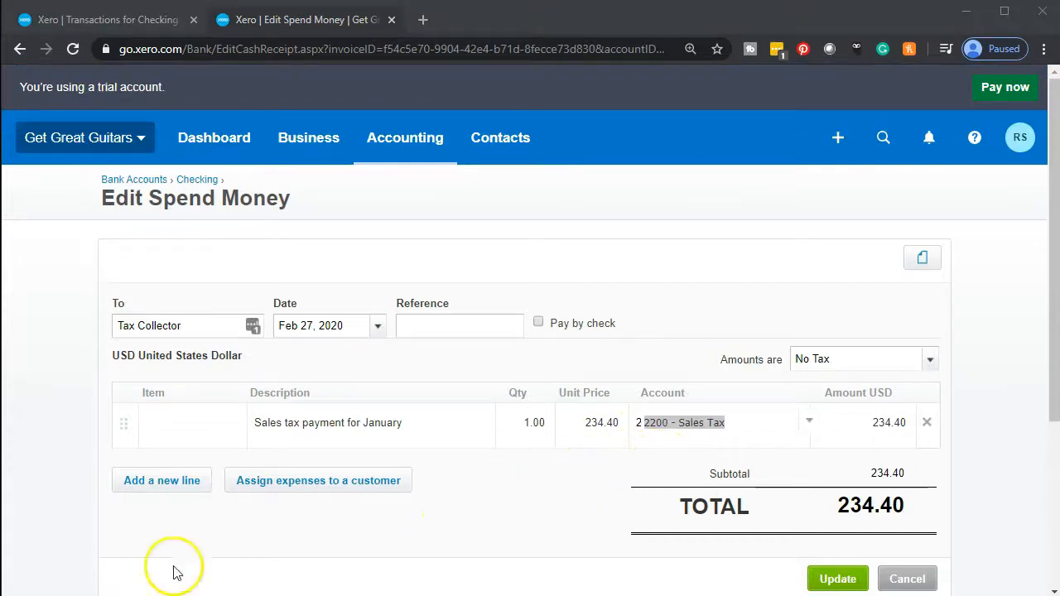
- Assign the payment line to account 2200 - Sales Tax and save the updated Spend Money transaction
click(655, 483)
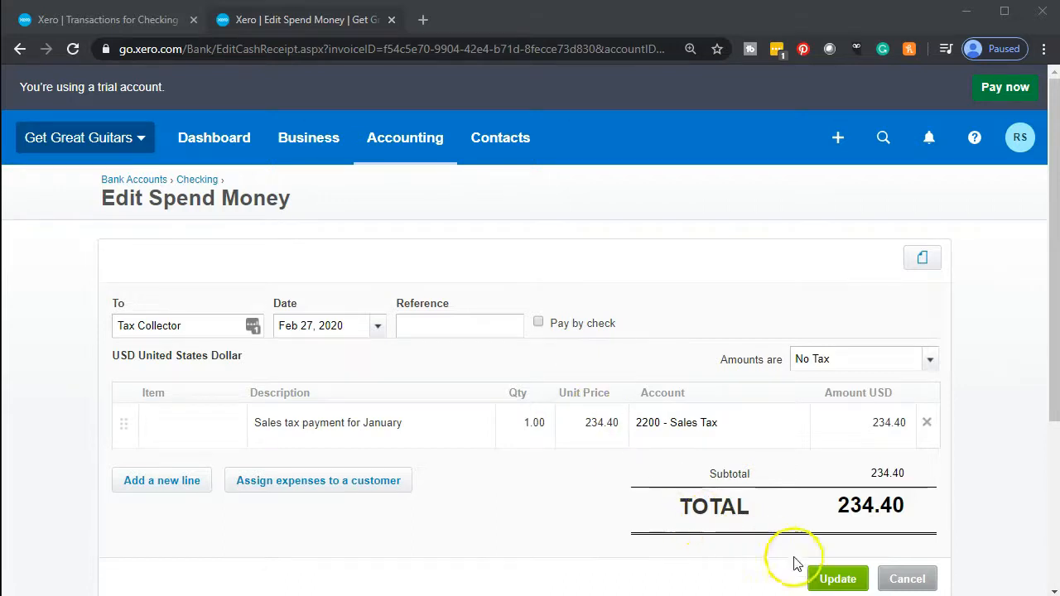
click(833, 577)
click(833, 578)
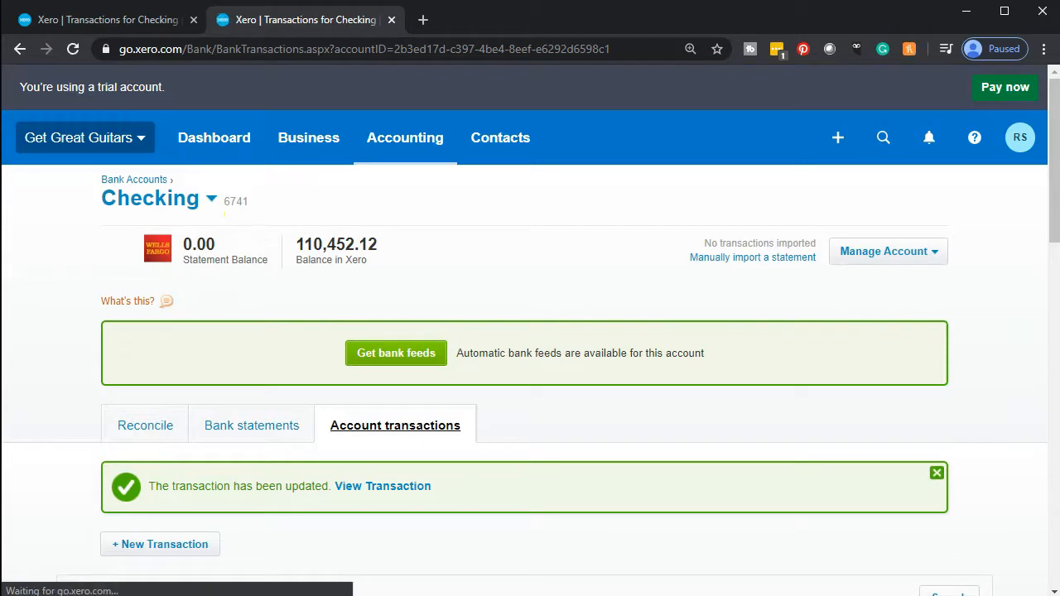
- Examine the Feb 27, 2020 Tax Collector payment in the Checking transactions opened from the trial balance, and return to the trial balance
click(492, 279)
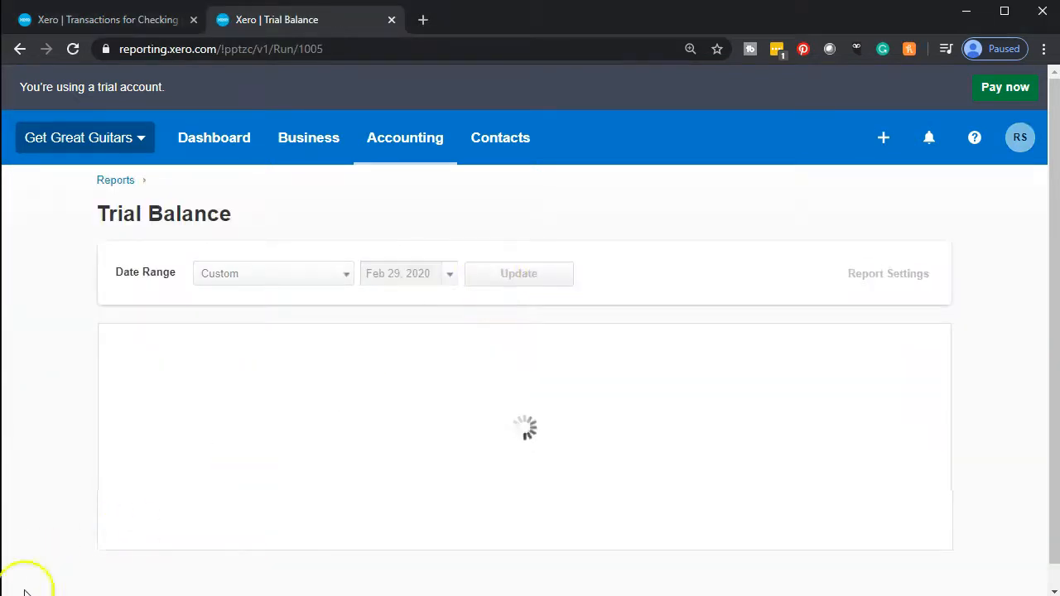
scroll(632, 456, down, 1)
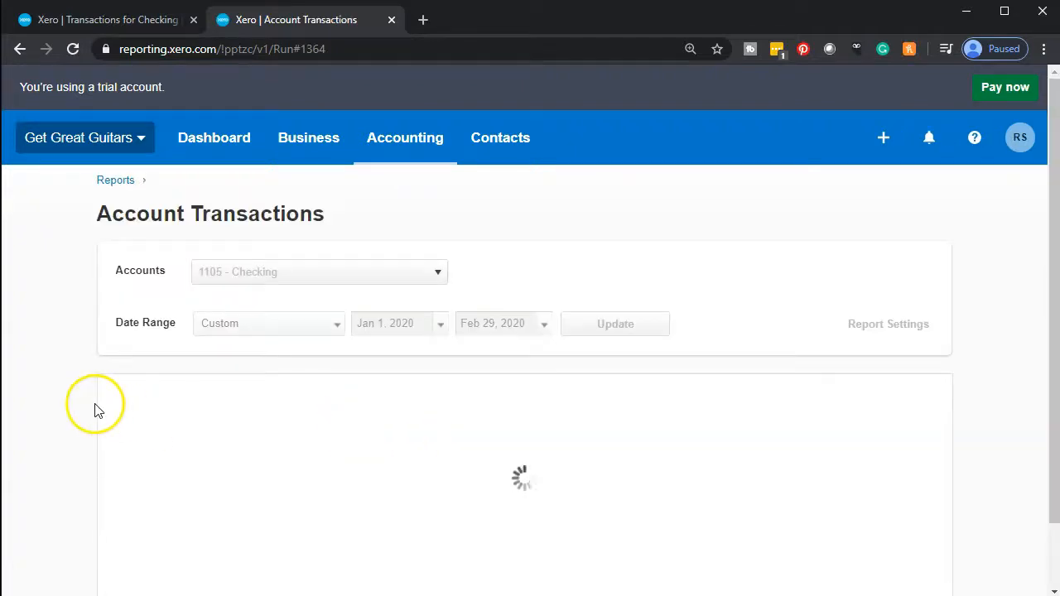
scroll(97, 404, down, 7)
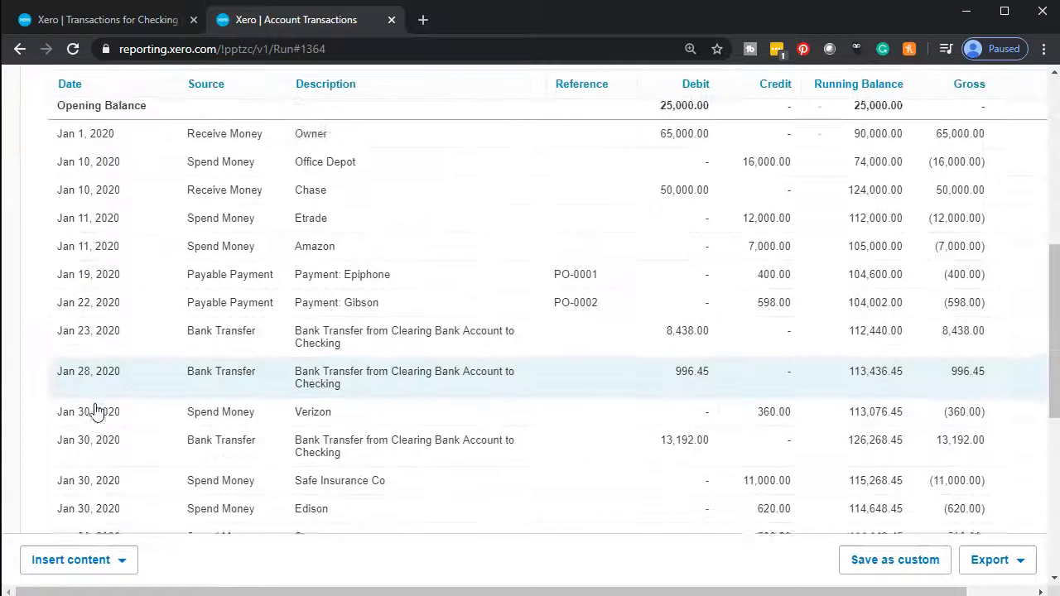
scroll(96, 408, down, 4)
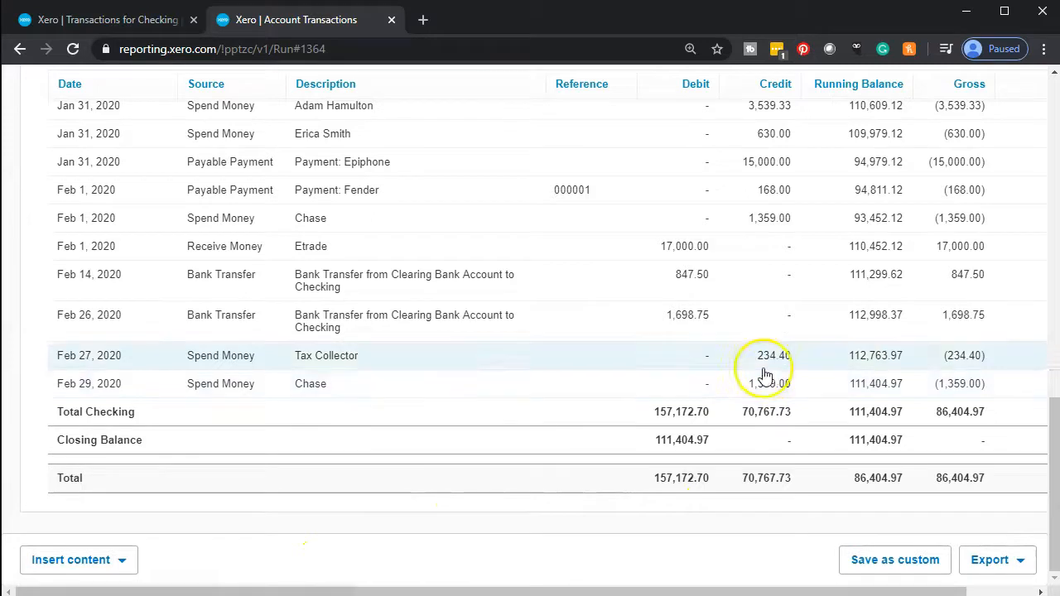
scroll(259, 454, up, 15)
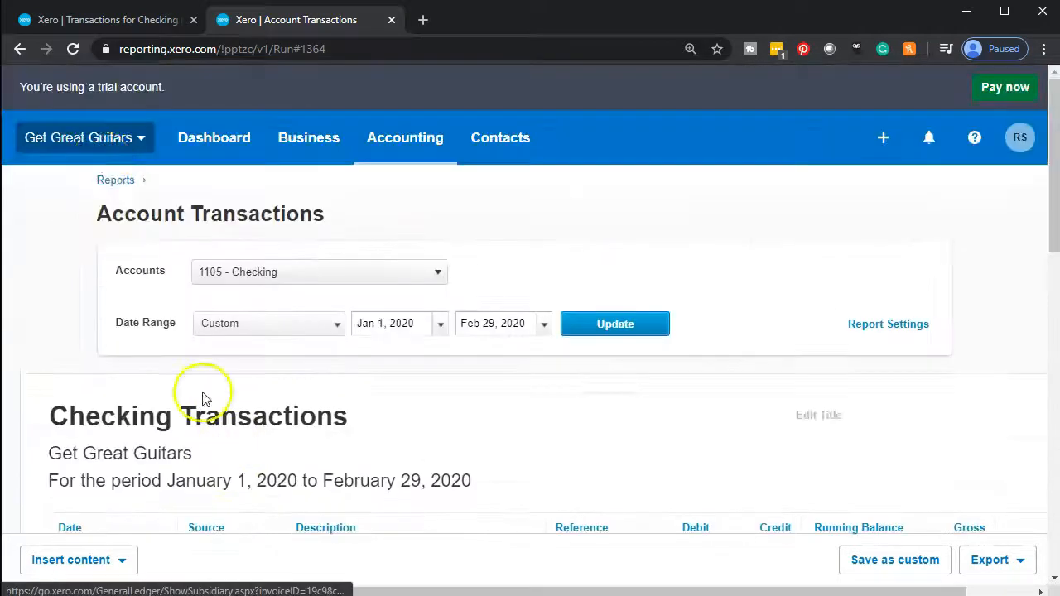
click(20, 49)
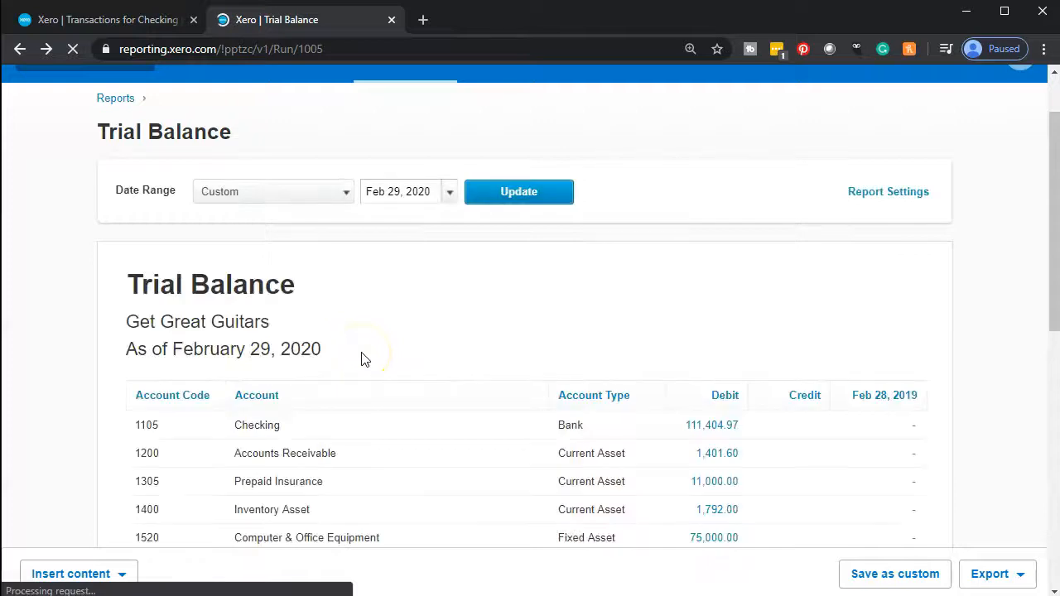
- Open the Sales Tax account's transactions from the trial balance and examine how the January sales tax payment is posted
scroll(361, 359, down, 3)
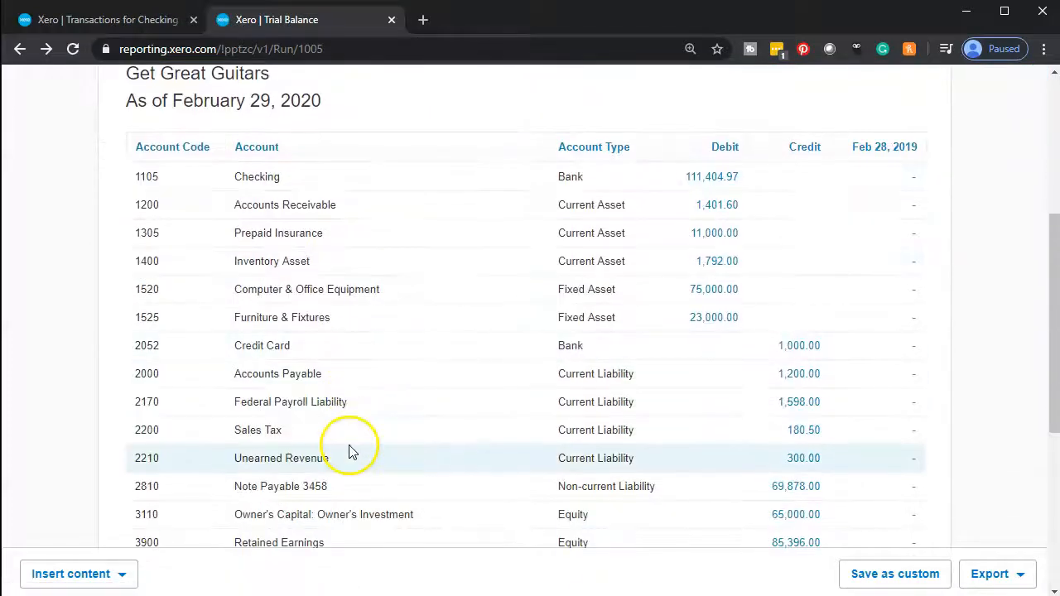
scroll(349, 452, down, 1)
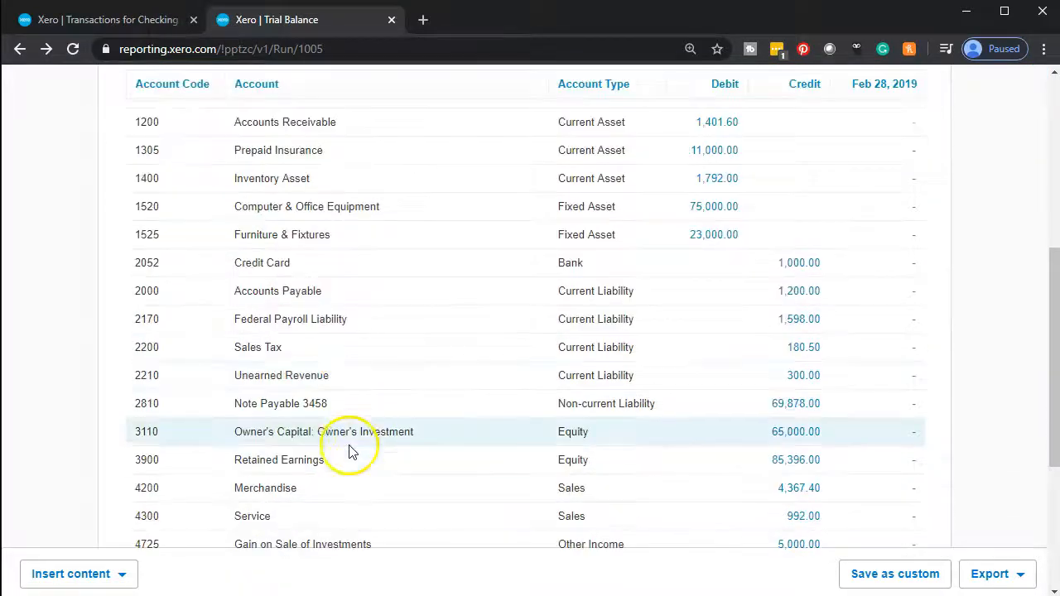
click(805, 354)
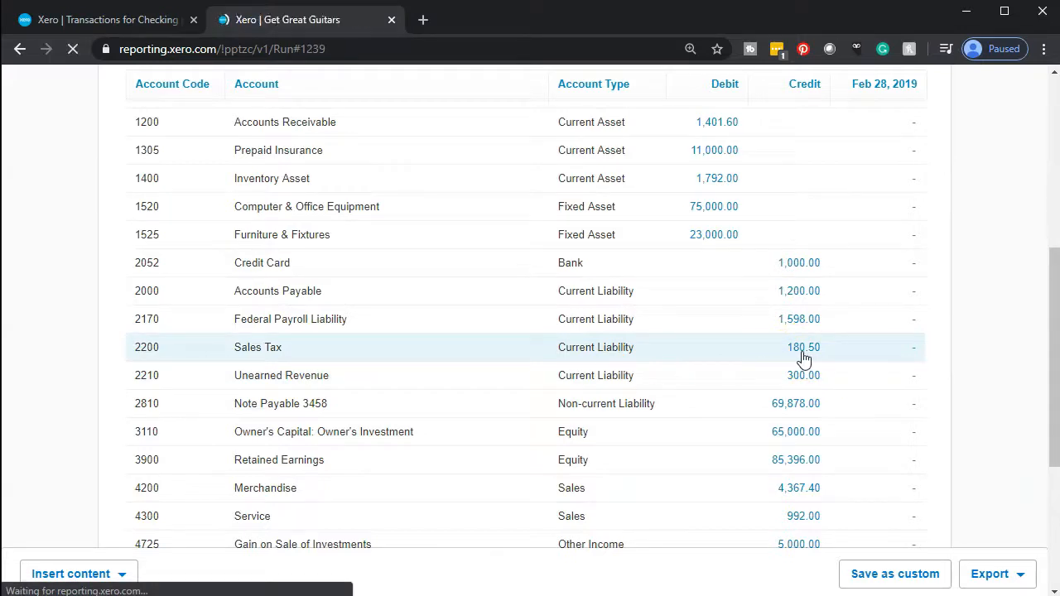
scroll(239, 457, down, 3)
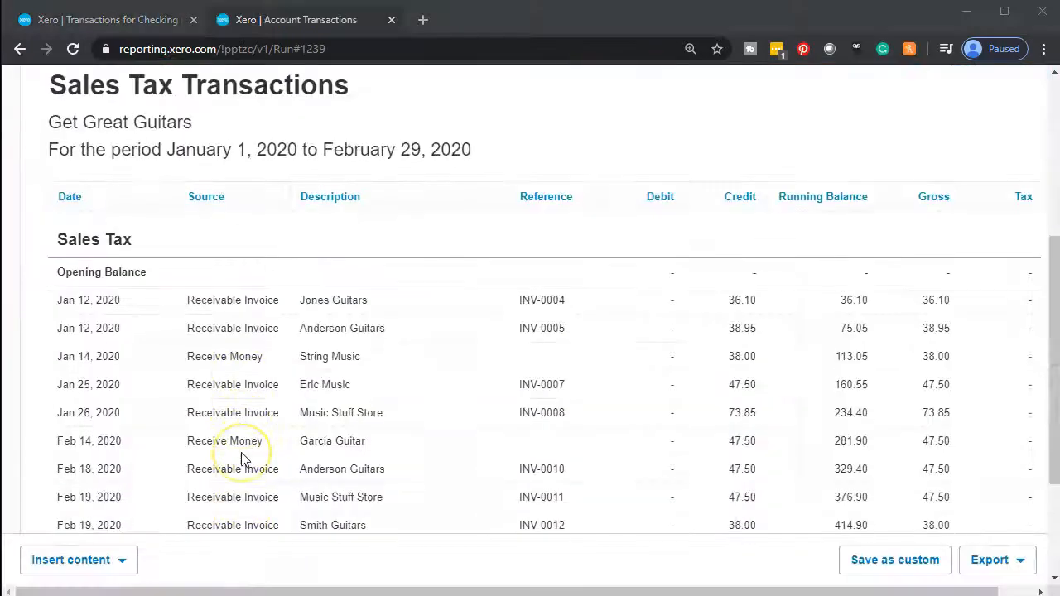
scroll(243, 460, down, 1)
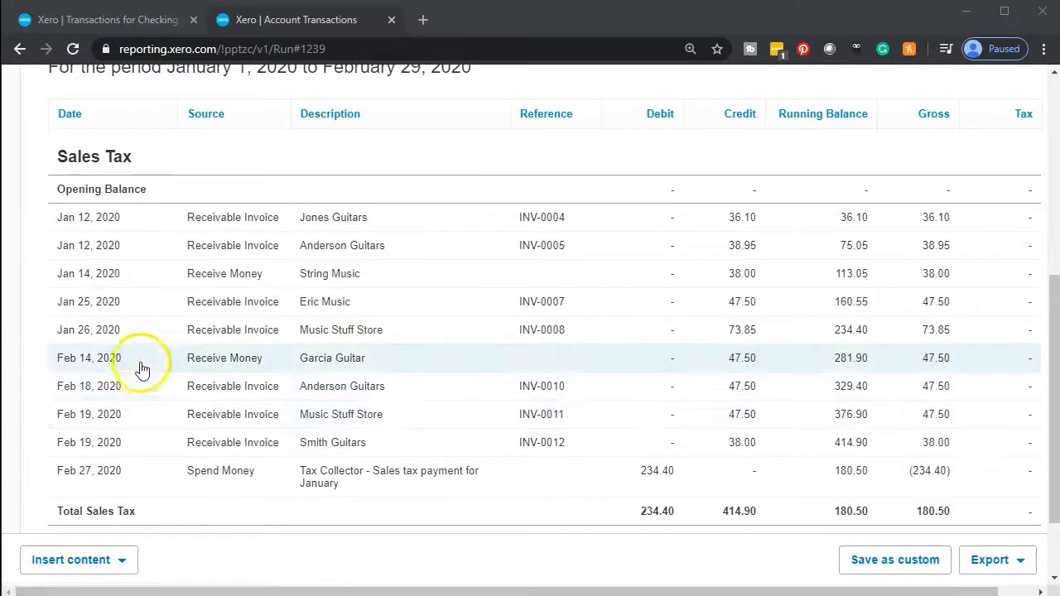